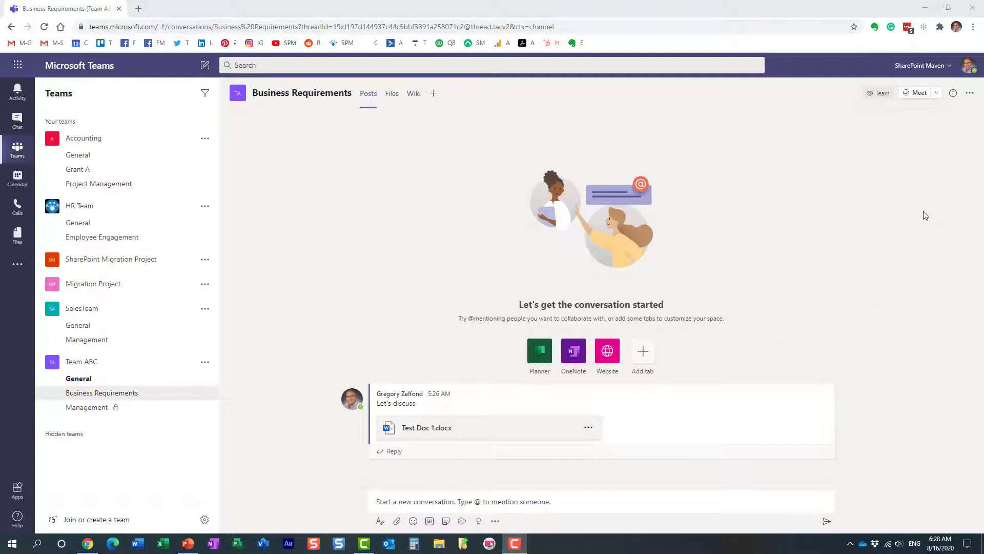
Step: Start a Meet now channel meeting with the subject 'Status Meeting'
left_click(937, 93)
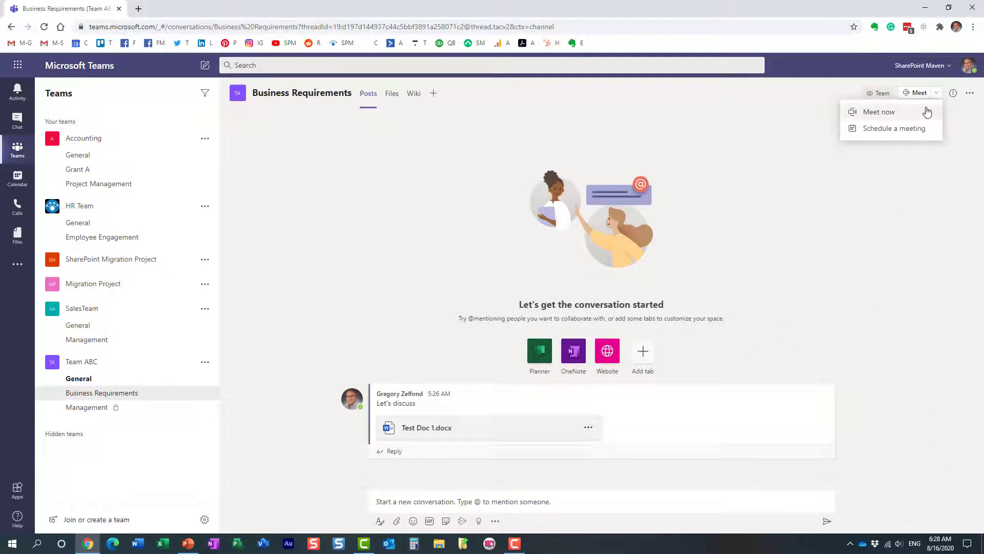
left_click(897, 113)
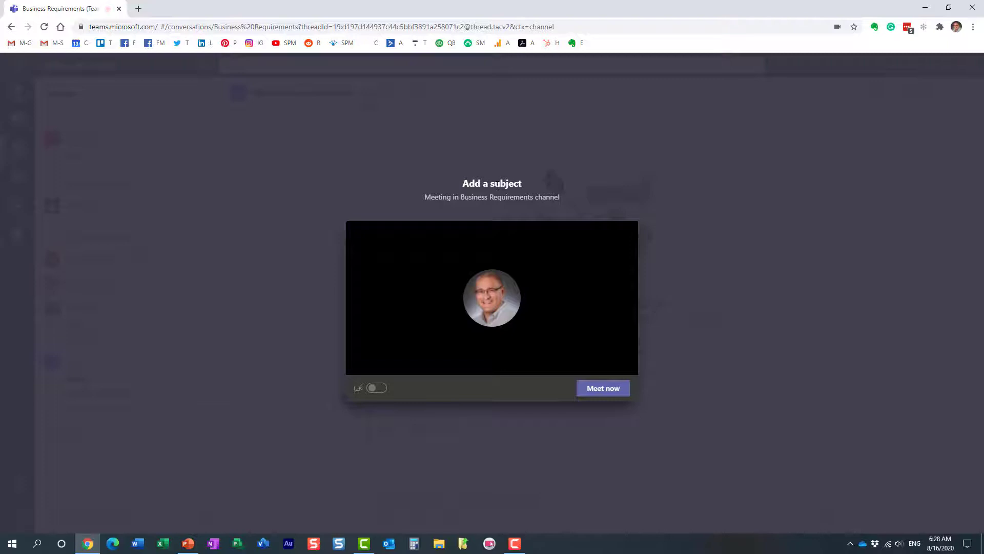
type("Status: Meeting")
left_click(602, 393)
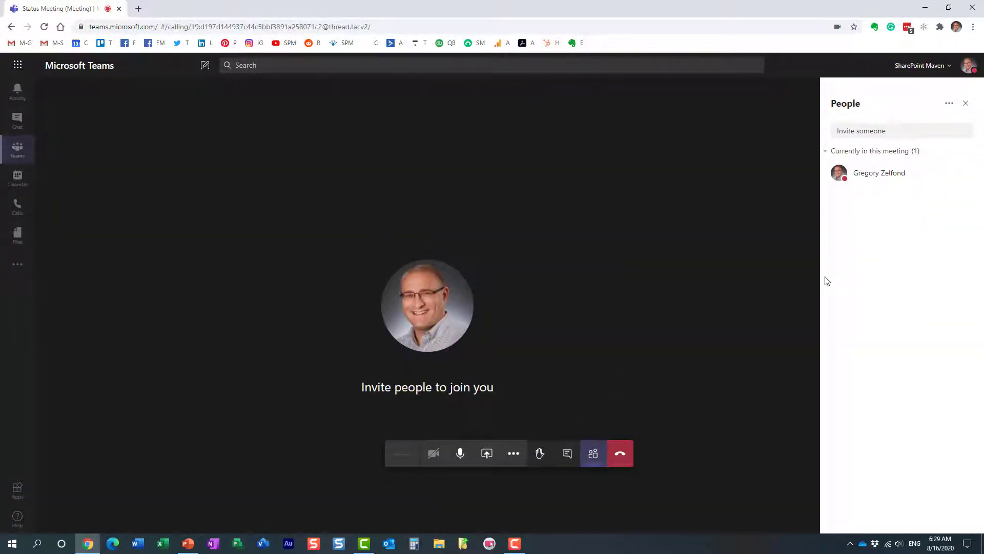
Step: Start recording the Status Meeting, then hang up to end the call
left_click(514, 454)
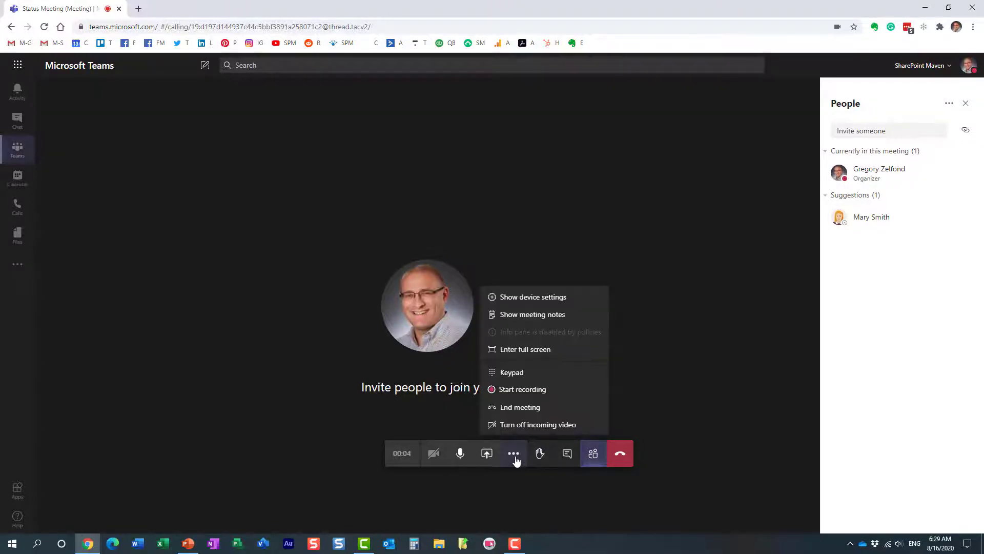
left_click(523, 390)
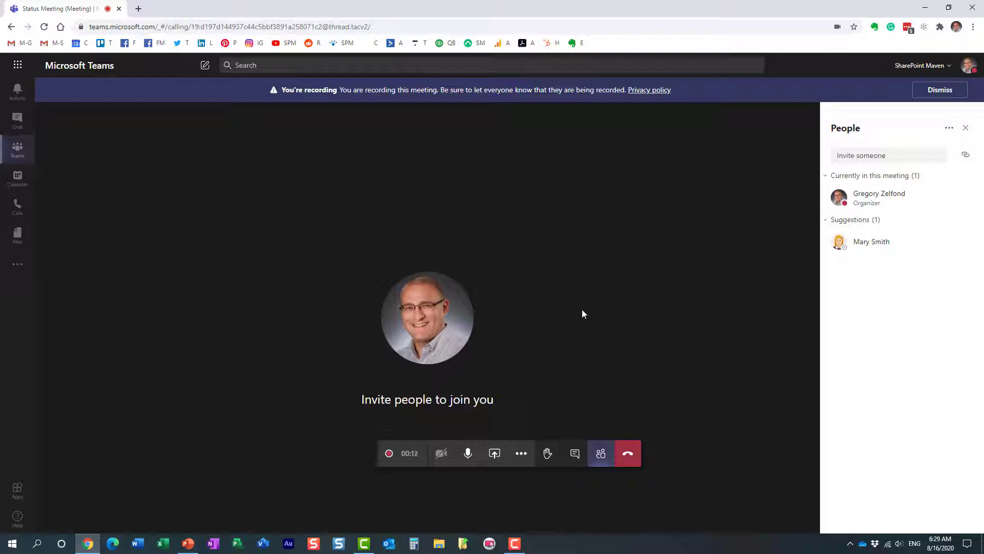
left_click(629, 456)
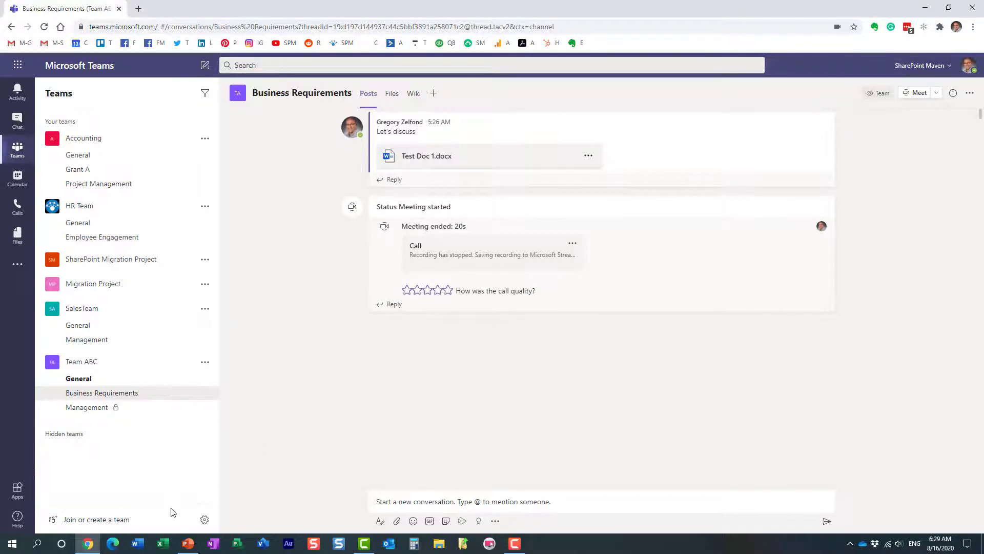
Step: Bring the M365 Group PowerPoint presentation to the front
left_click(190, 543)
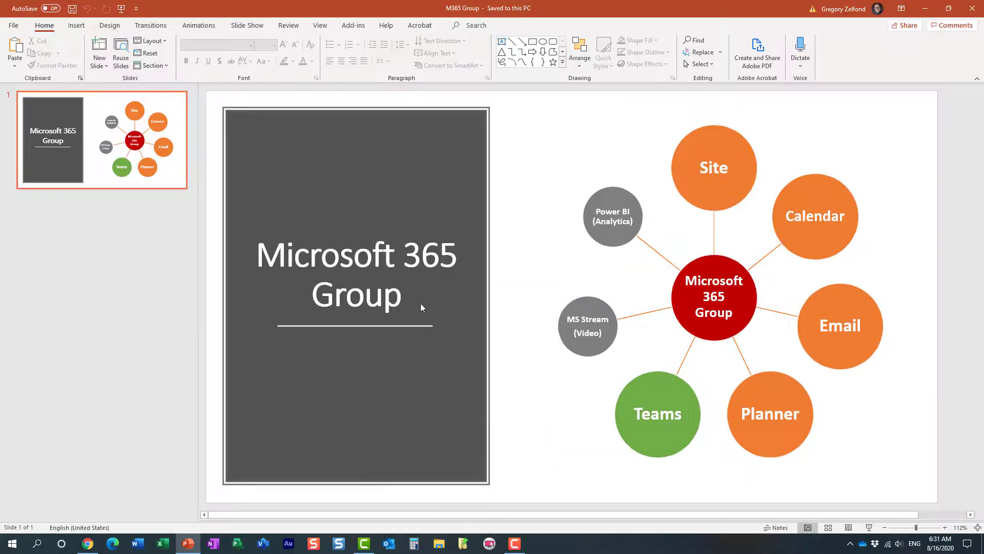
Step: From Teams in Chrome, open SharePoint through the app launcher, then open Microsoft Stream
left_click(87, 543)
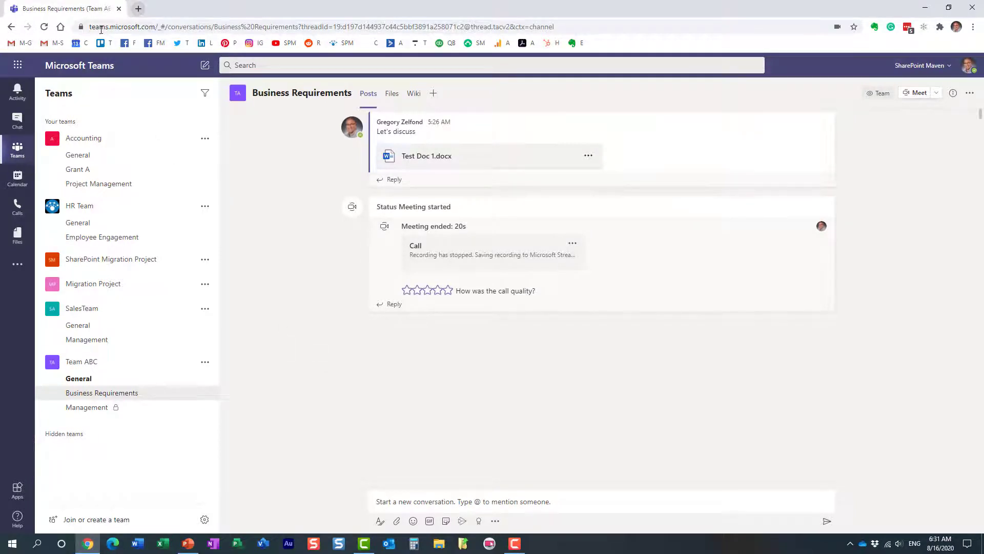
left_click(17, 64)
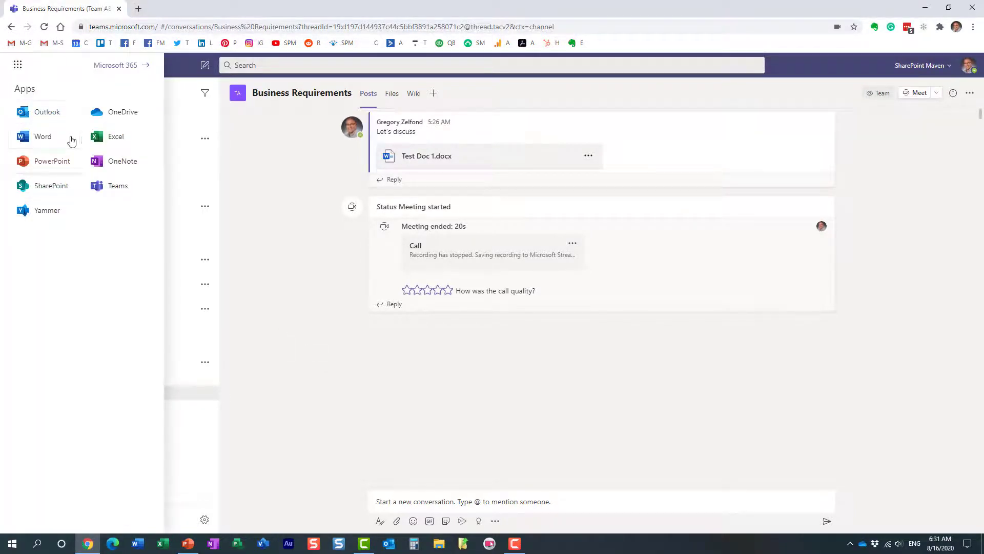
left_click(140, 9)
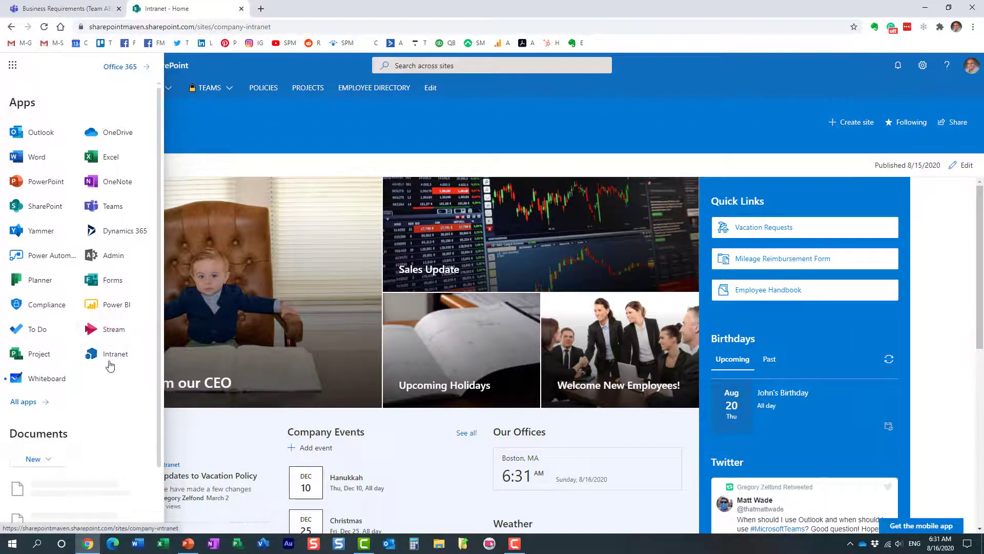
left_click(110, 330)
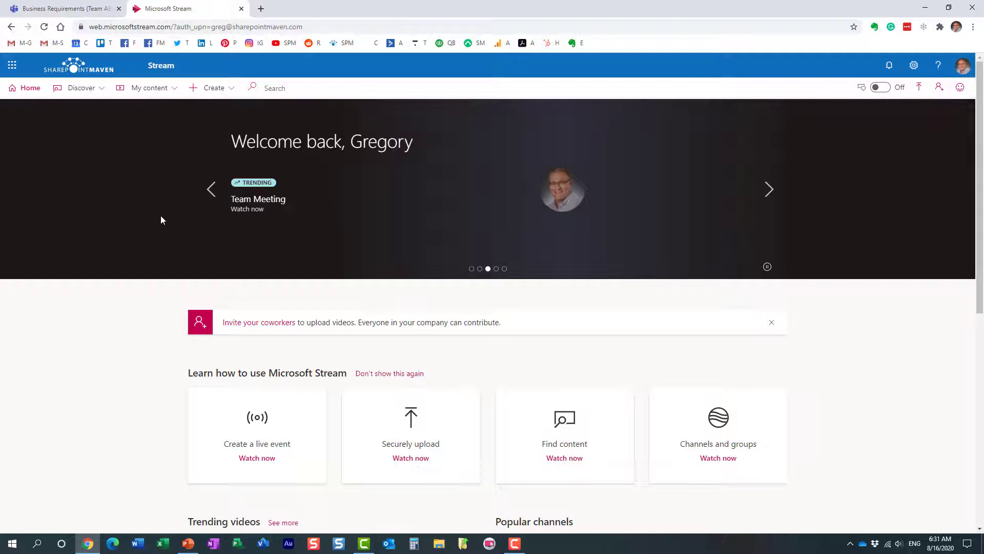
Step: View My content > Channels, then switch to My content > Groups
left_click(170, 89)
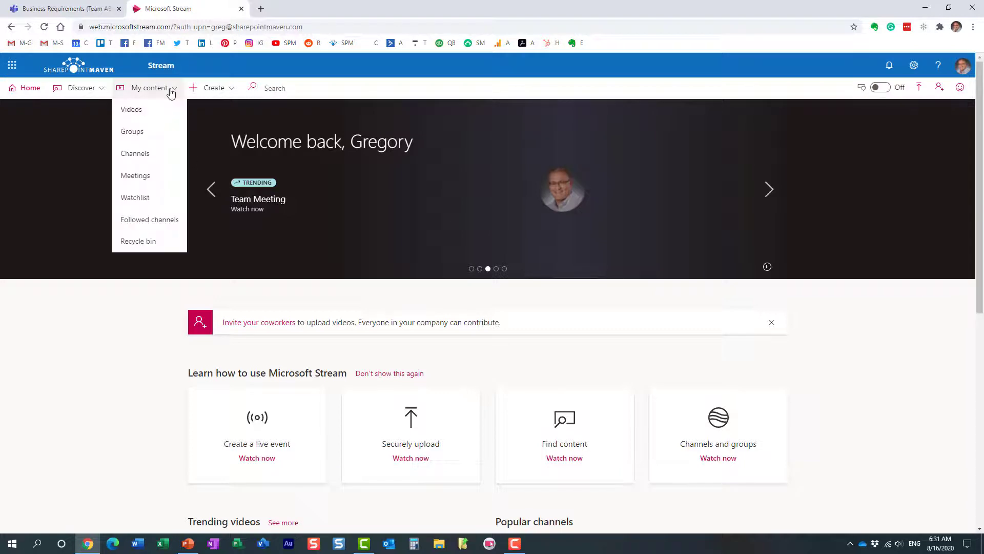
left_click(143, 157)
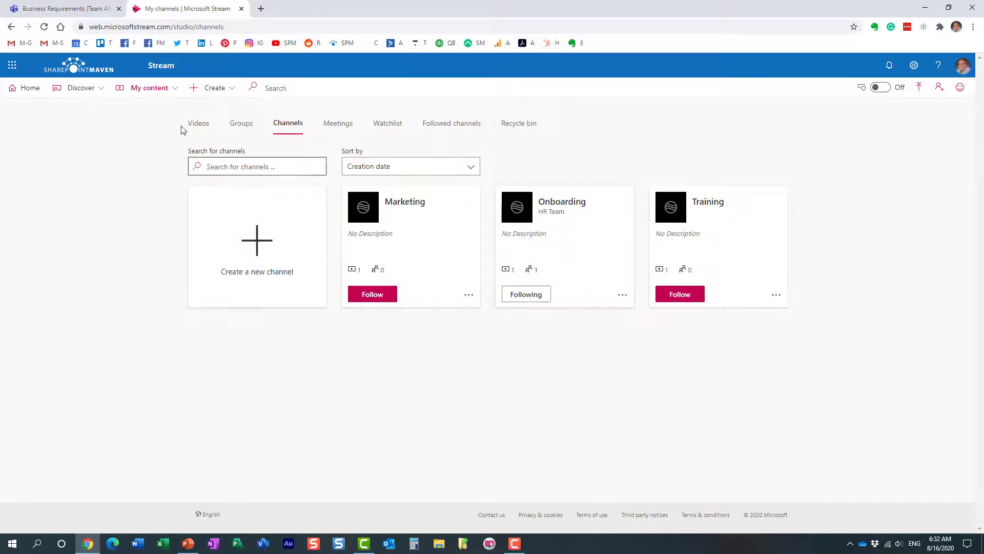
left_click(157, 92)
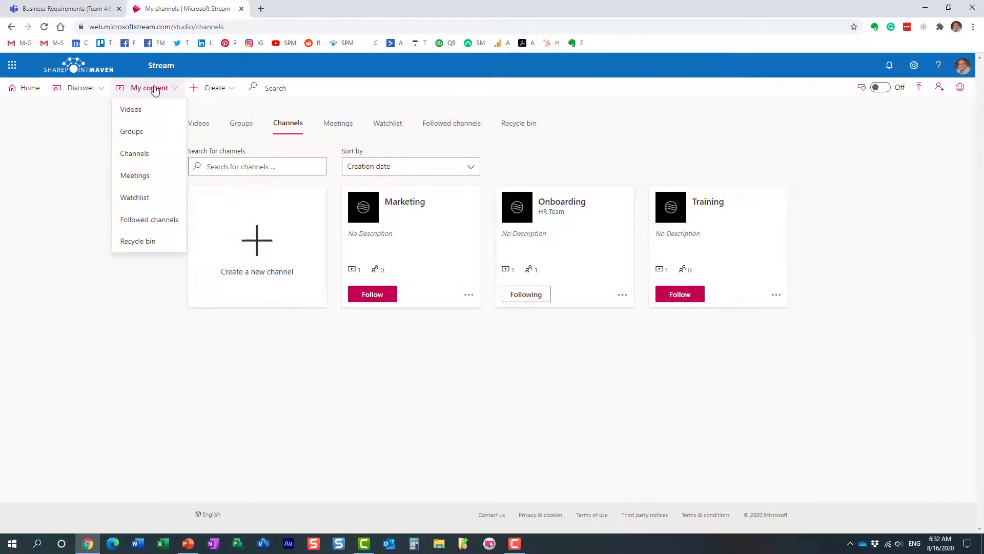
left_click(135, 134)
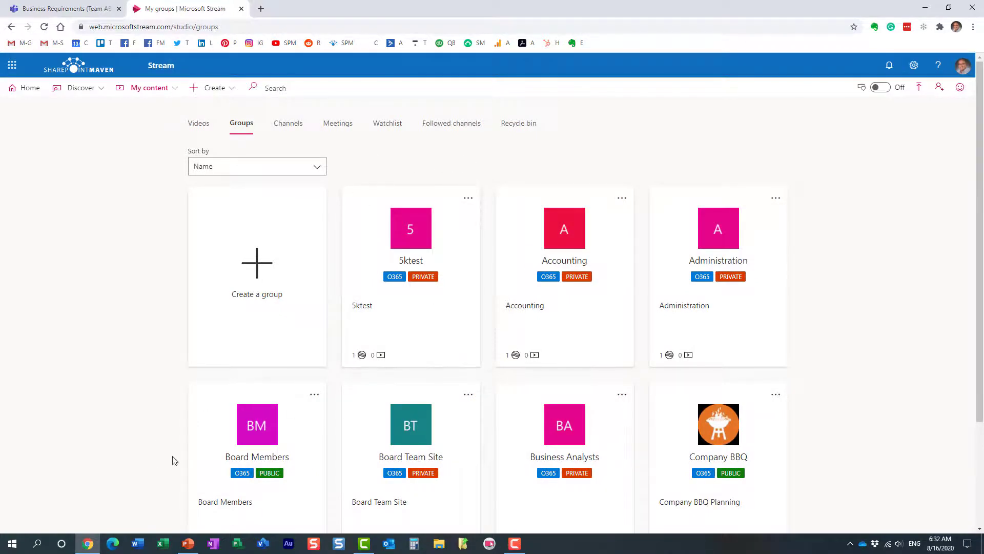
Step: On the Stream groups page, use Show more and scroll down to the Team ABC card
left_click(187, 544)
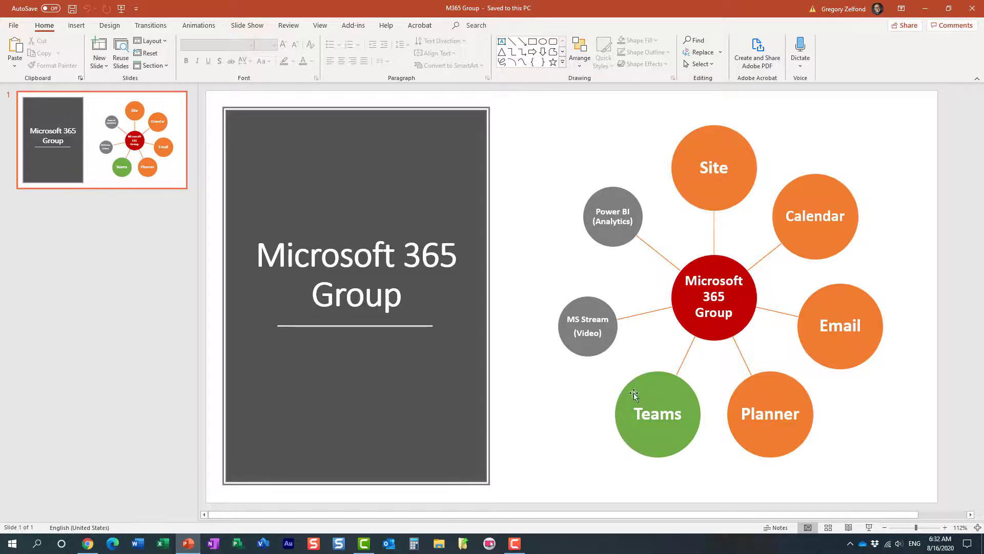
left_click(88, 543)
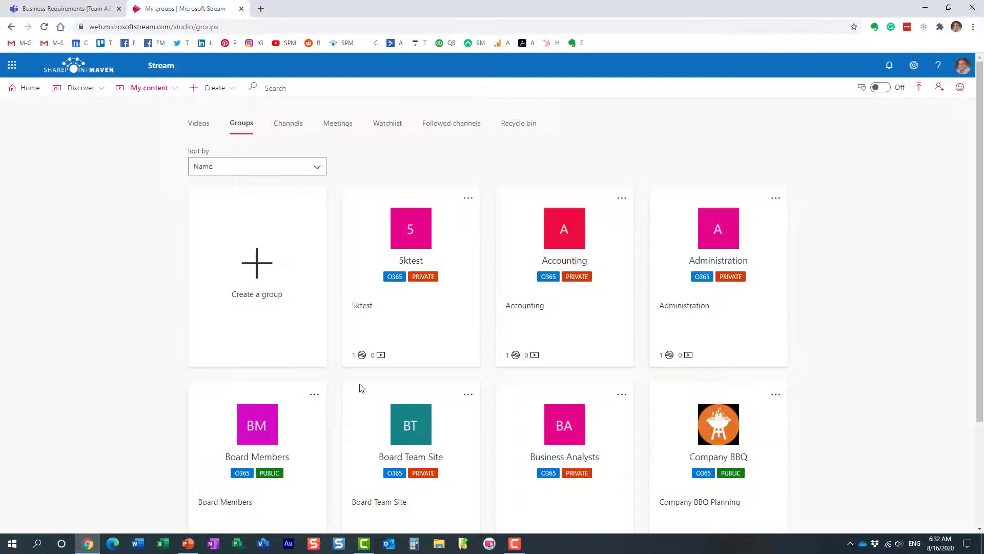
scroll(369, 363, "down", 3)
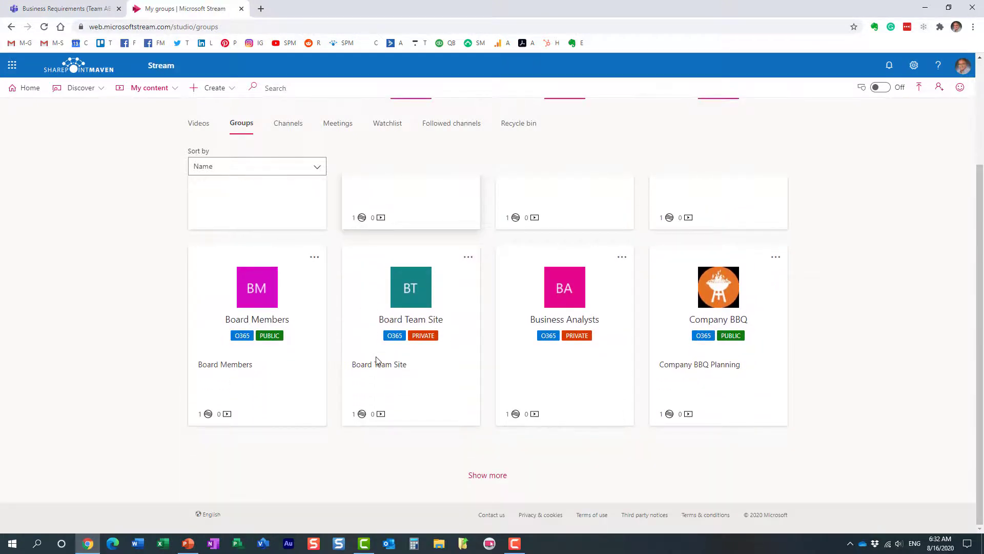
left_click(491, 474)
scroll(449, 451, "down", 9)
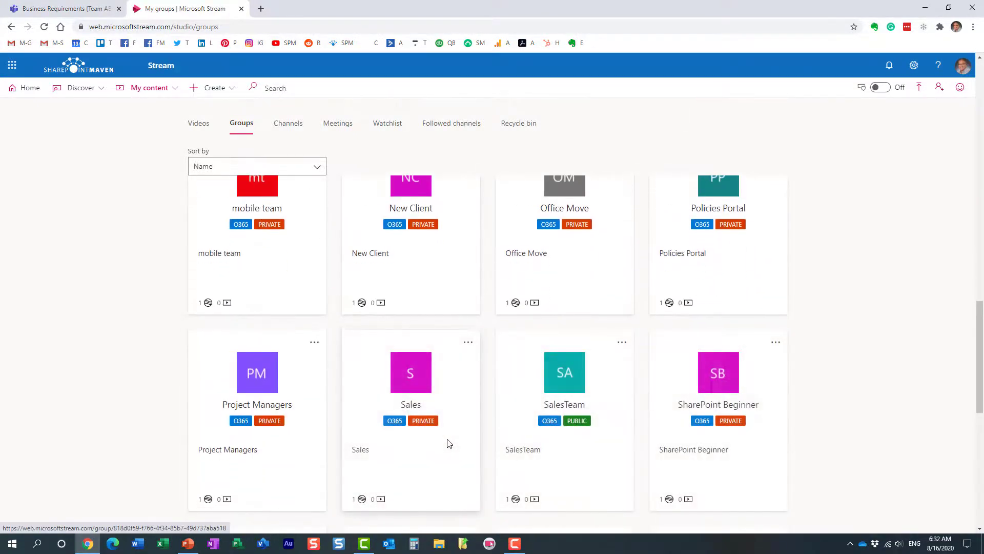
scroll(449, 443, "down", 6)
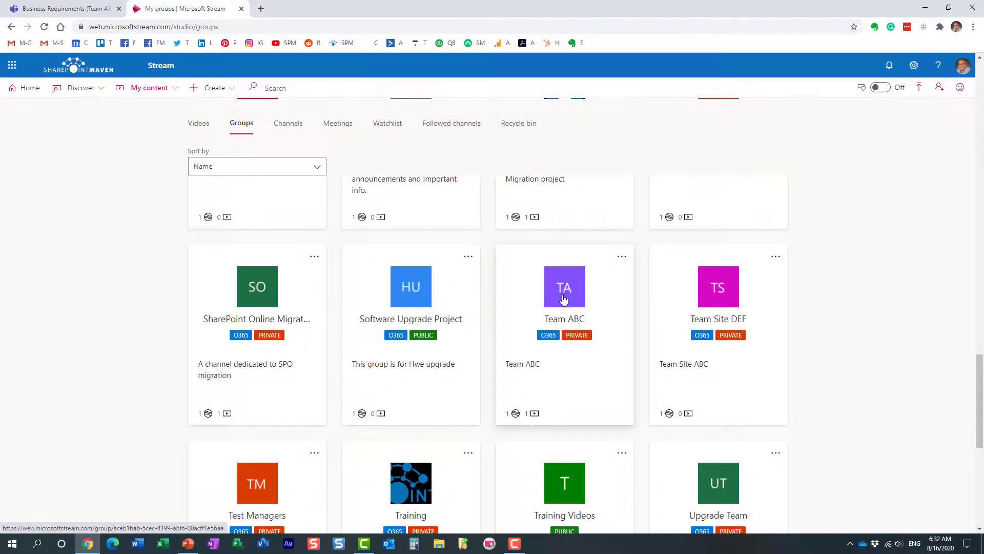
Step: Open Team ABC, look at its Membership and Highlights, and end on the Videos list
left_click(568, 305)
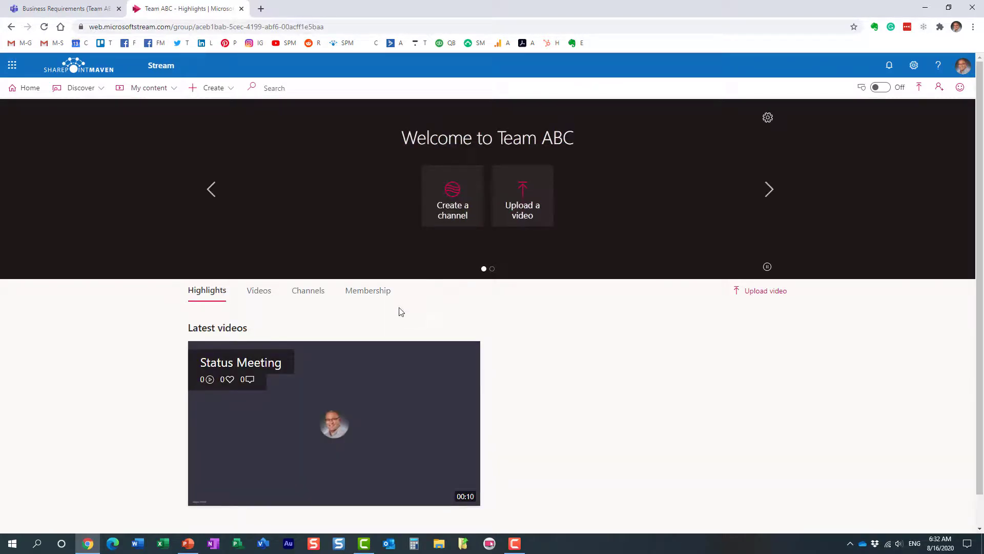
left_click(380, 291)
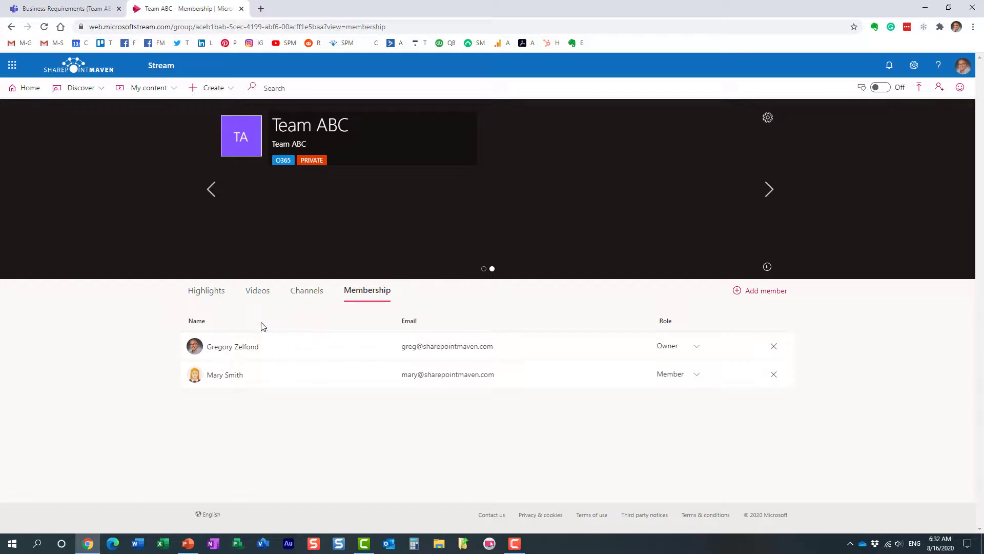
left_click(216, 293)
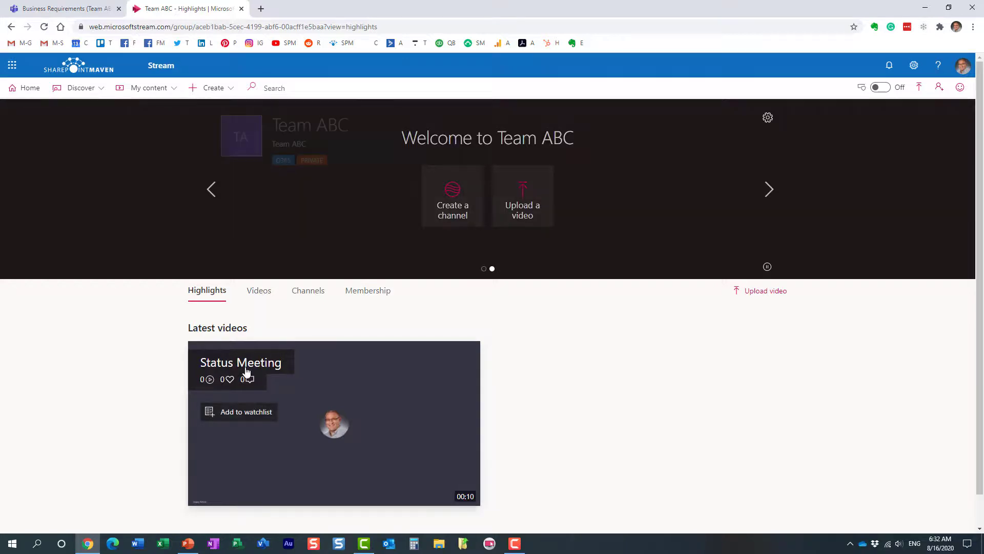
left_click(255, 291)
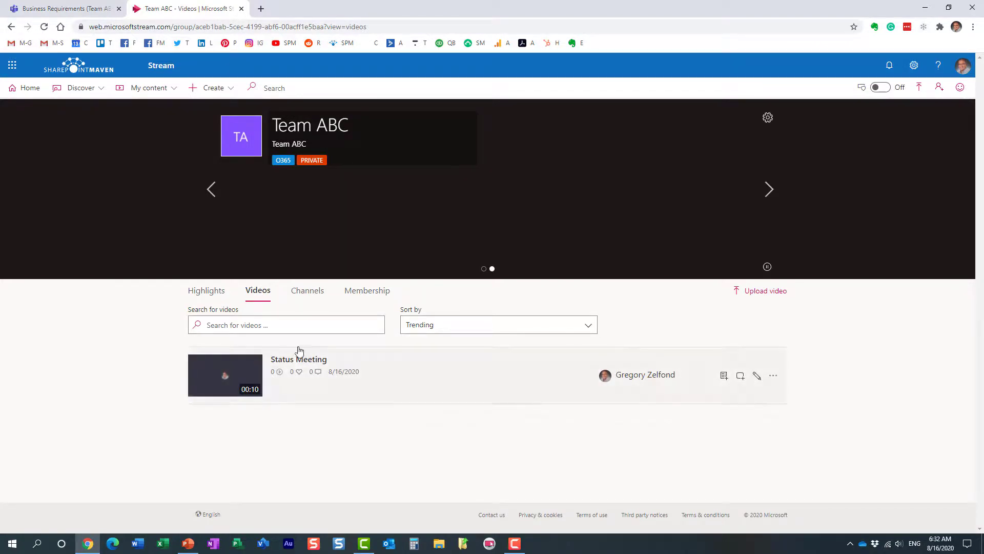
left_click(207, 291)
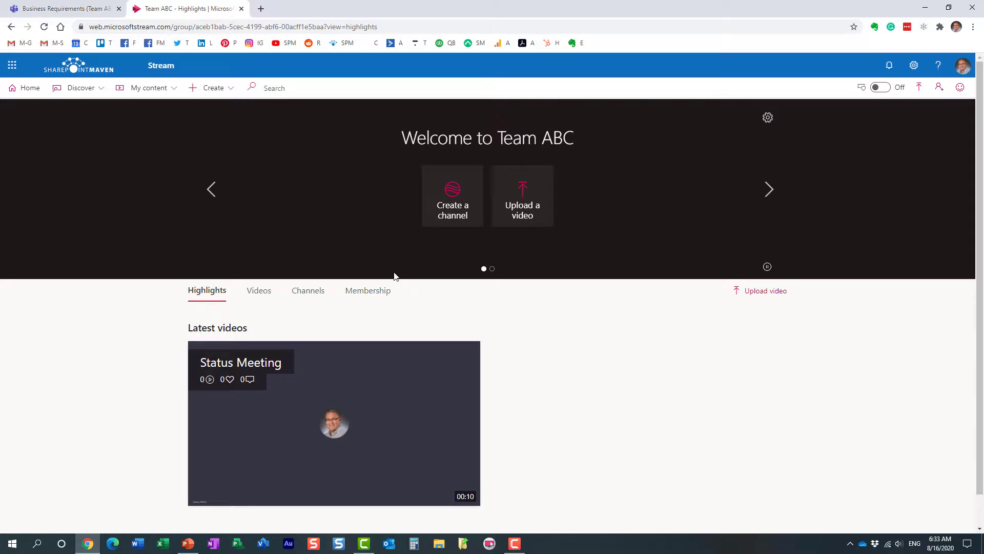
left_click(260, 292)
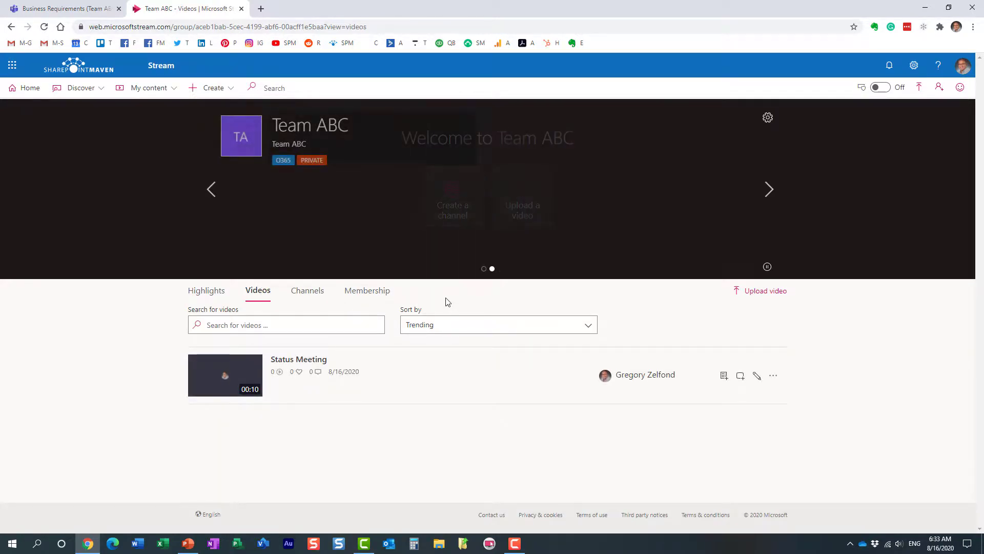
Step: Open the Status Meeting video, play its opening, and give it a like
left_click(316, 363)
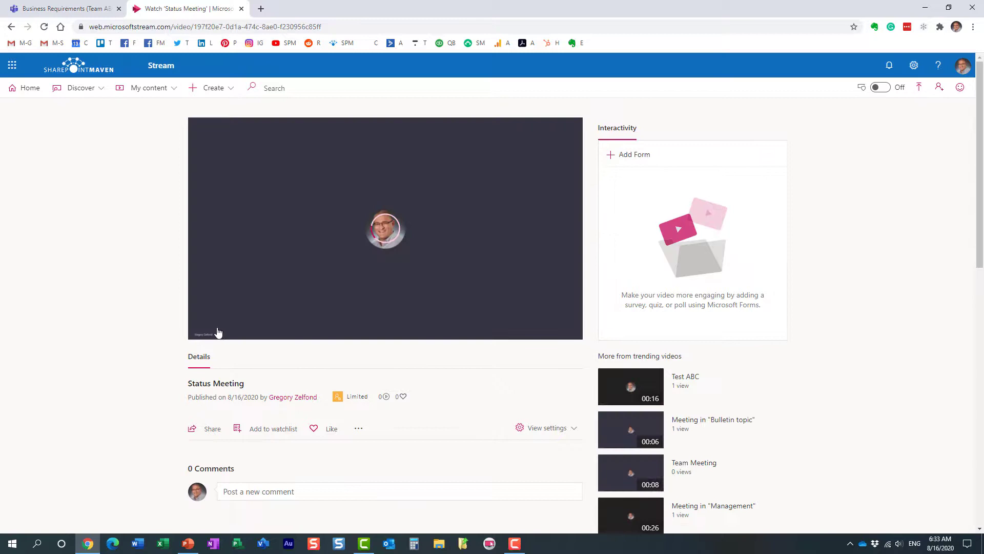
left_click(199, 327)
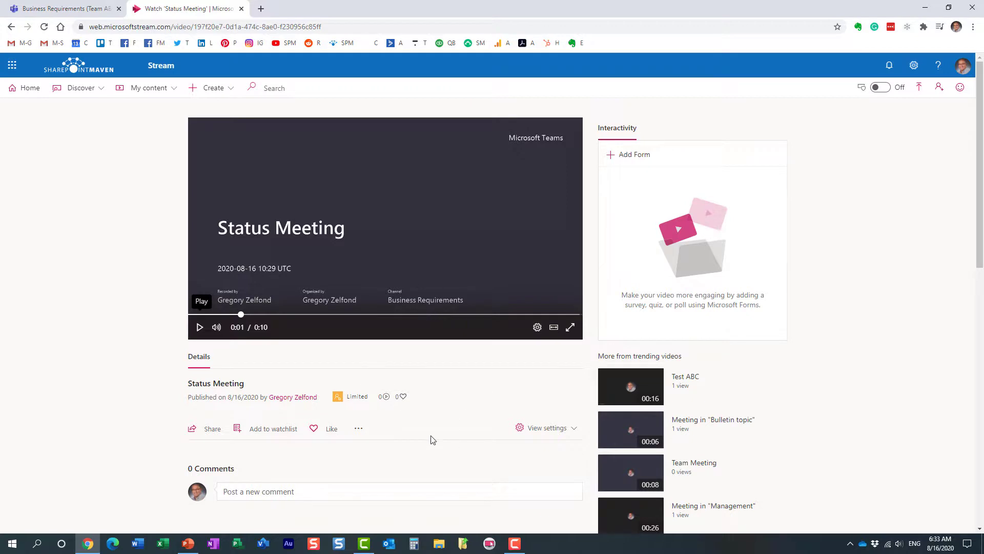
left_click(314, 431)
Step: Go back to the Business Requirements Teams tab and close the app launcher panel
left_click(82, 11)
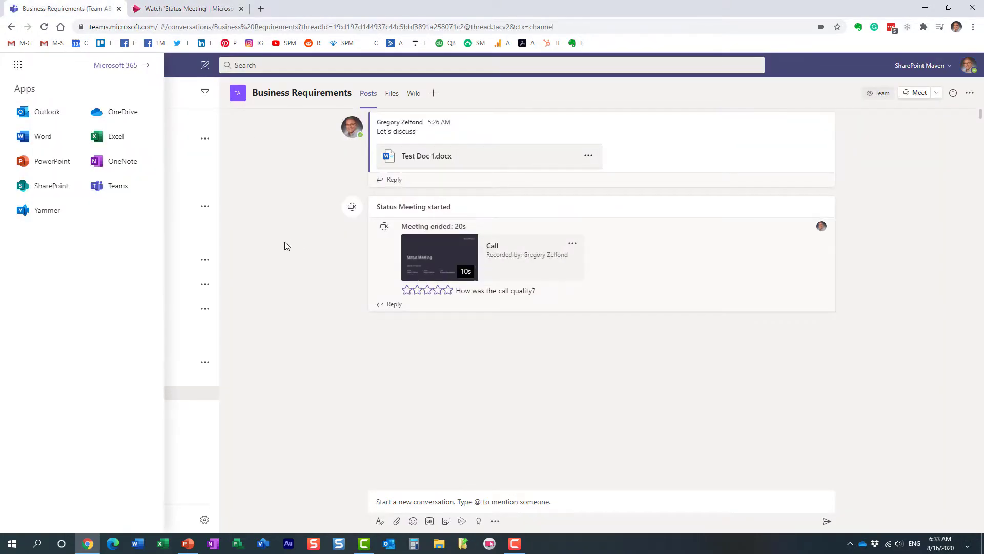
left_click(288, 272)
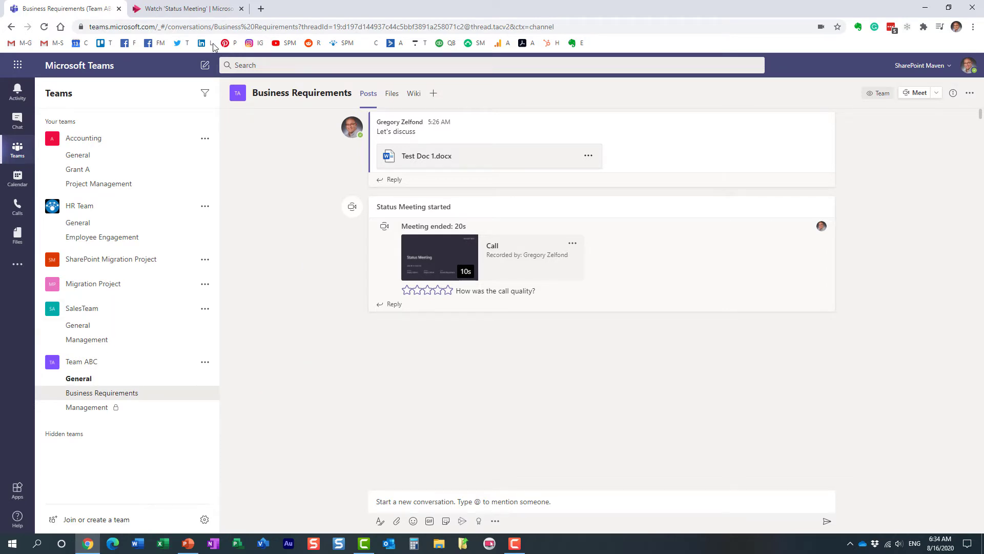
Step: Go back to the Watch 'Status Meeting' tab and close the Office 365 app launcher panel
left_click(193, 9)
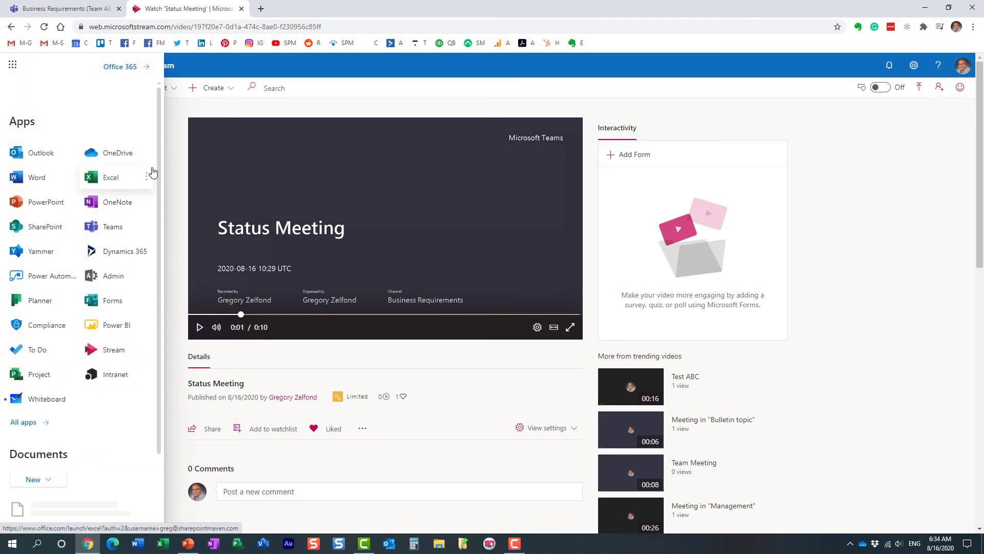
left_click(258, 111)
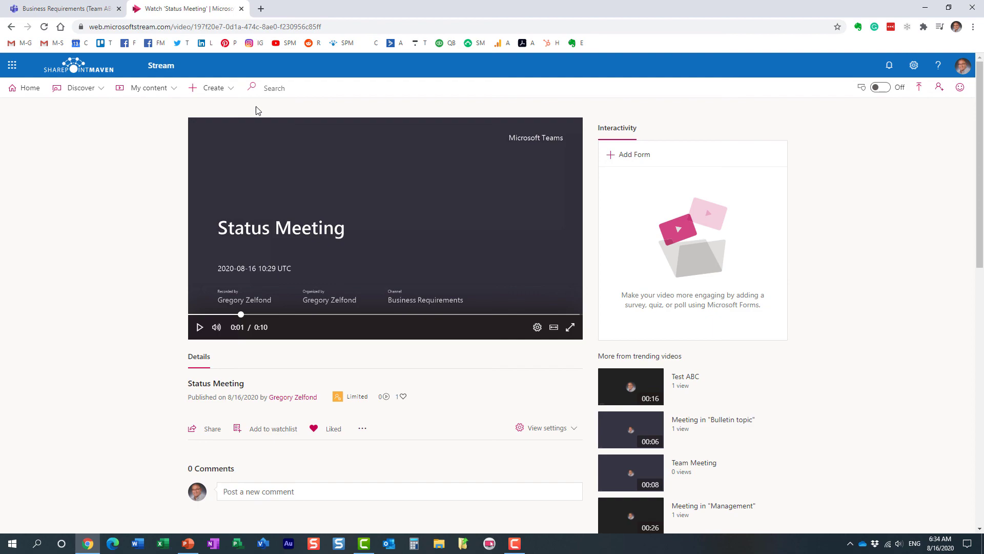